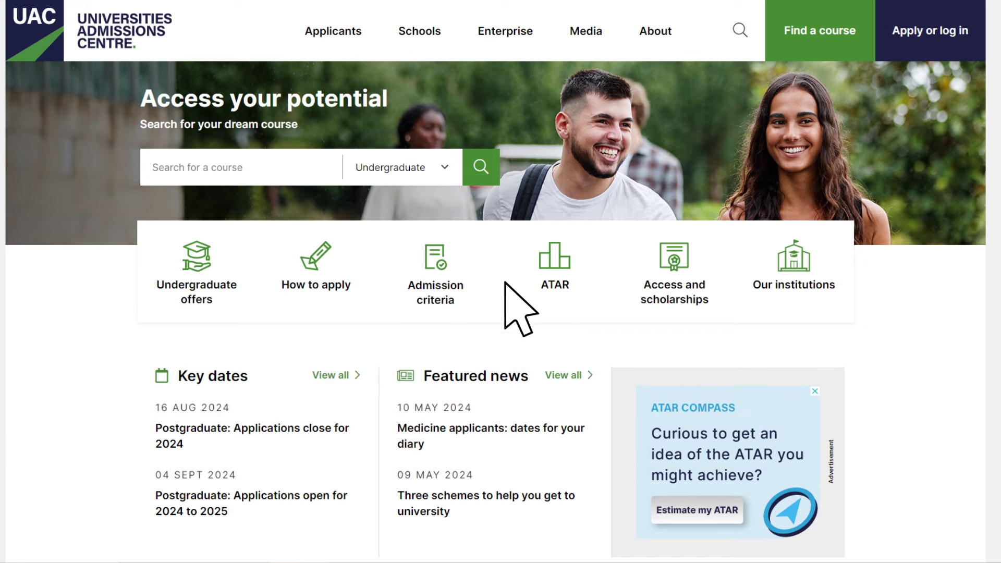
Step: Go to the undergraduate application page via 'Apply or log in' and start registering a new application
left_click(934, 50)
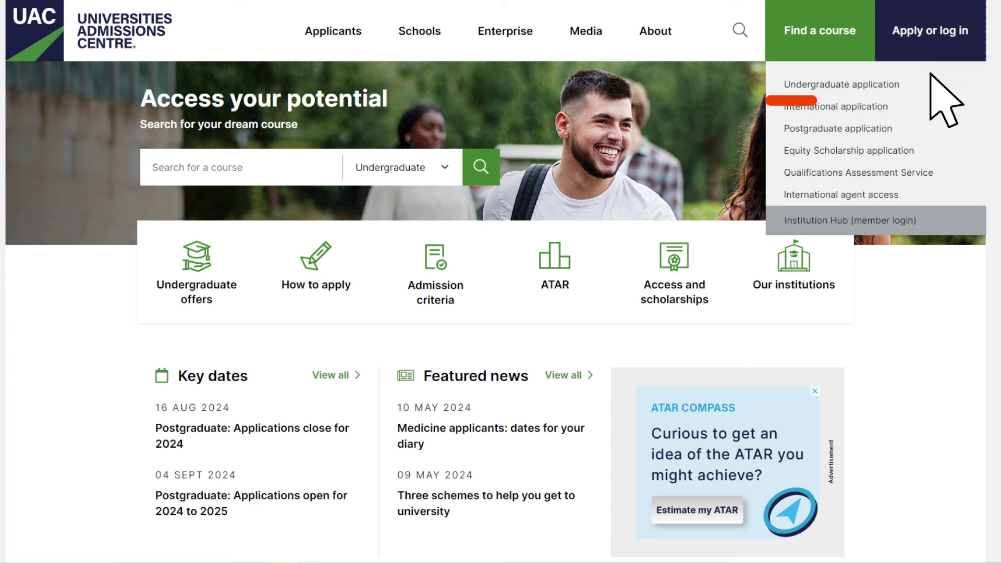
left_click(908, 85)
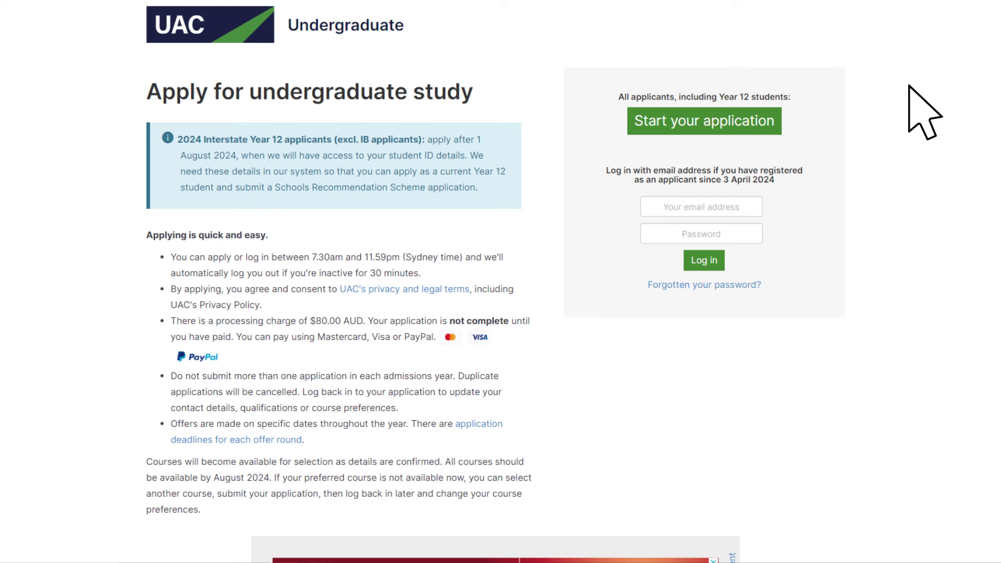
left_click(749, 126)
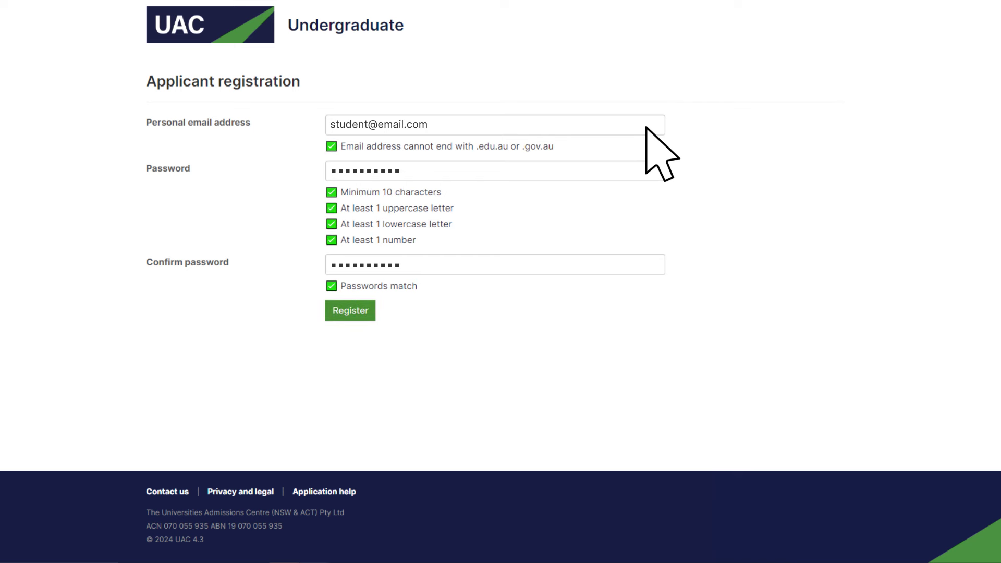
Step: Create the applicant account, then log in with the new credentials
left_click(366, 313)
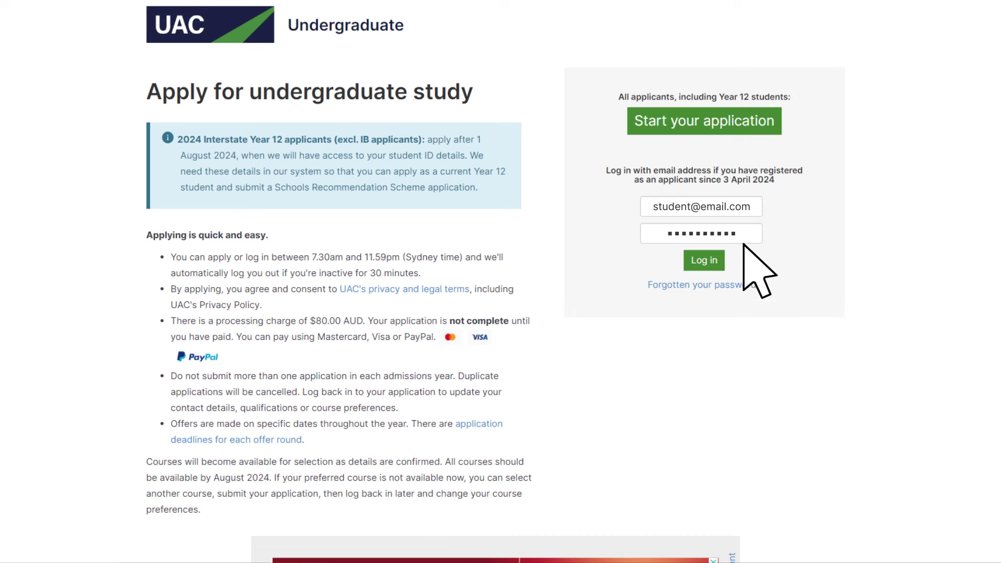
left_click(716, 263)
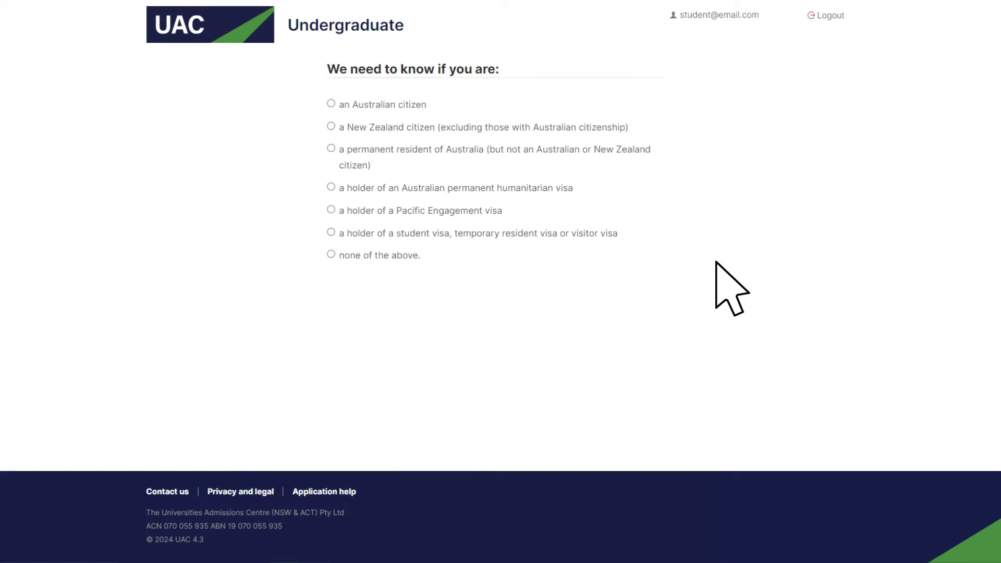
Step: Declare Australian citizenship and a 2024 NSW or ACT Year 12 qualification
left_click(331, 104)
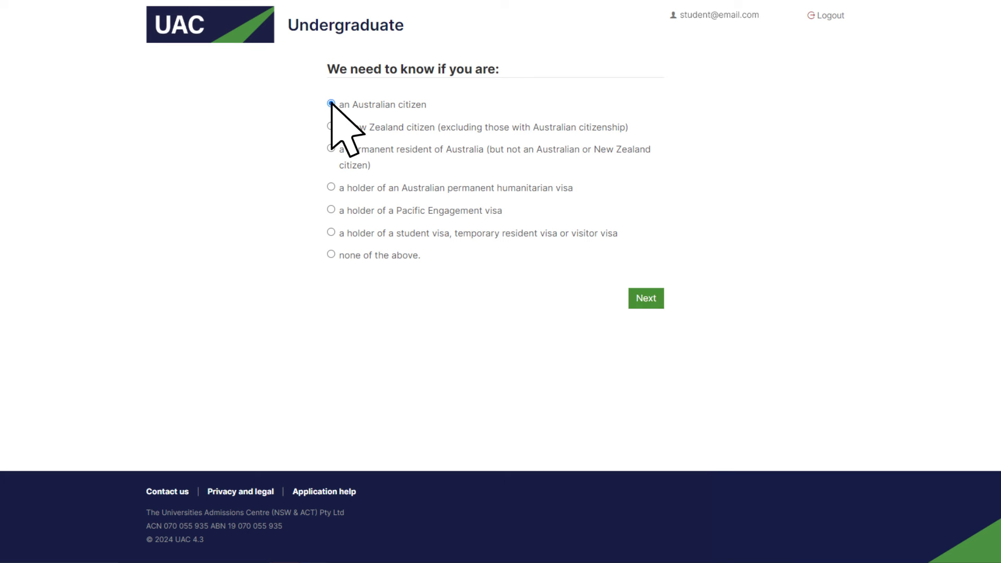
left_click(658, 306)
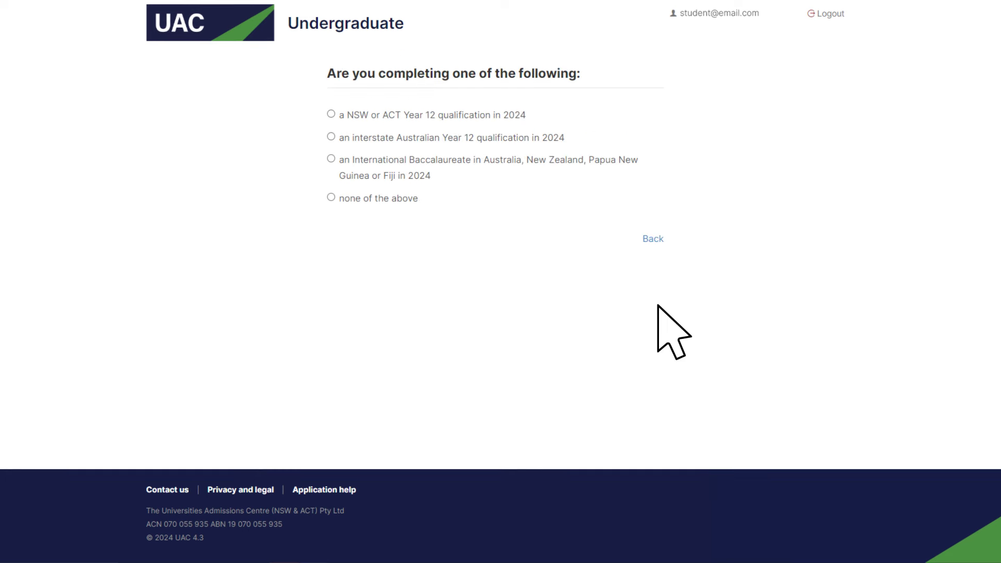
left_click(330, 114)
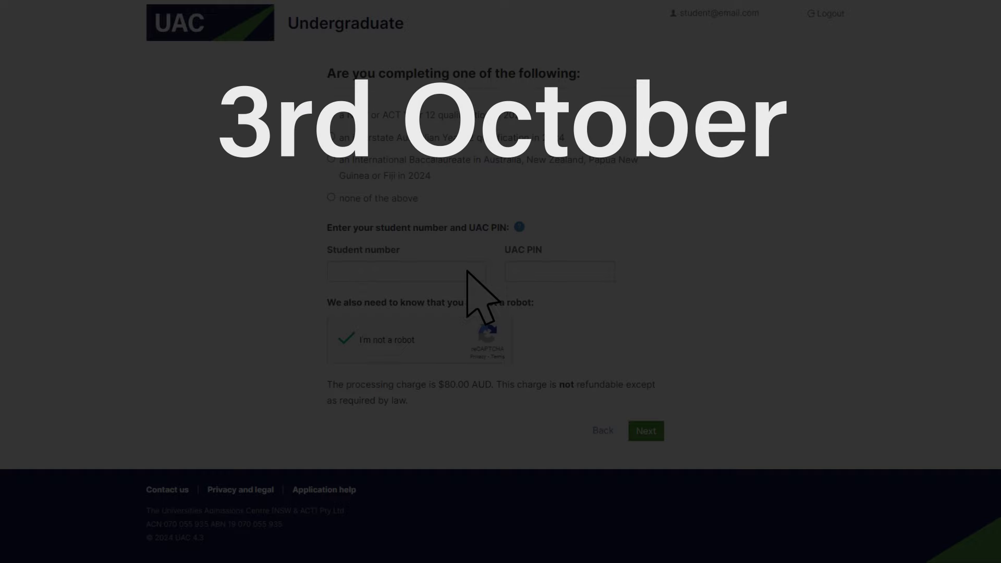
Step: Enter the student number and PIN, reading the help note, and continue to Personal details
left_click(466, 271)
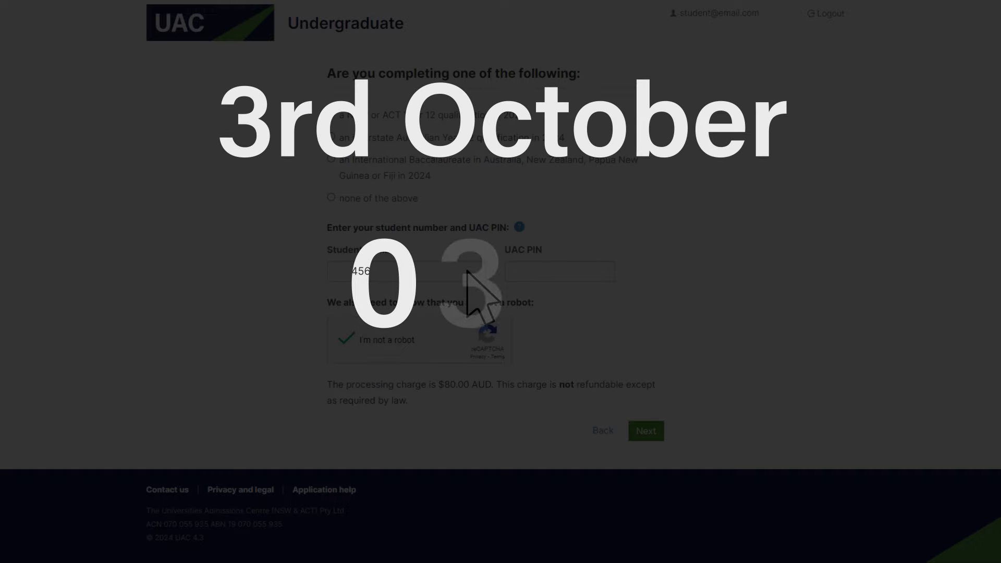
type("456")
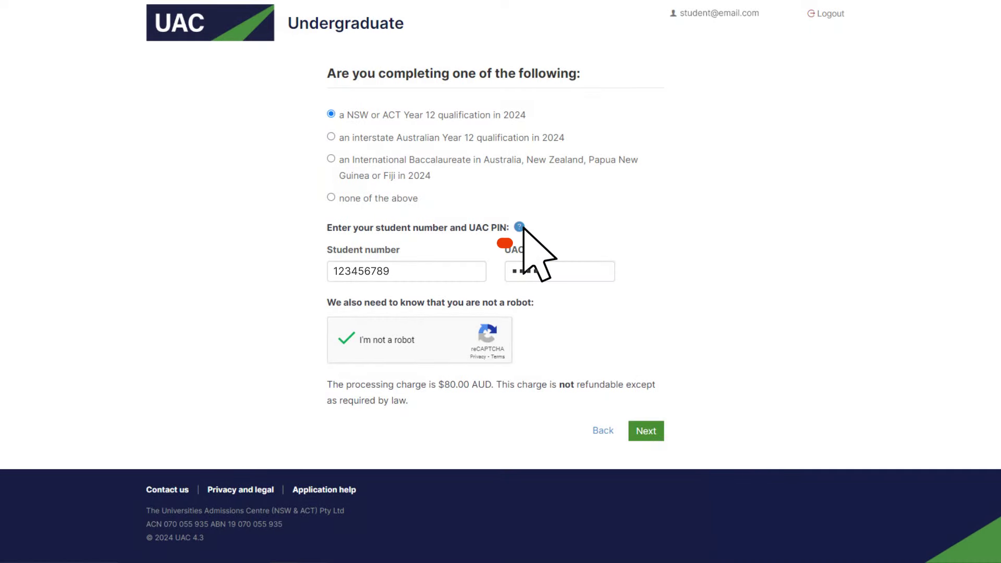
left_click(520, 227)
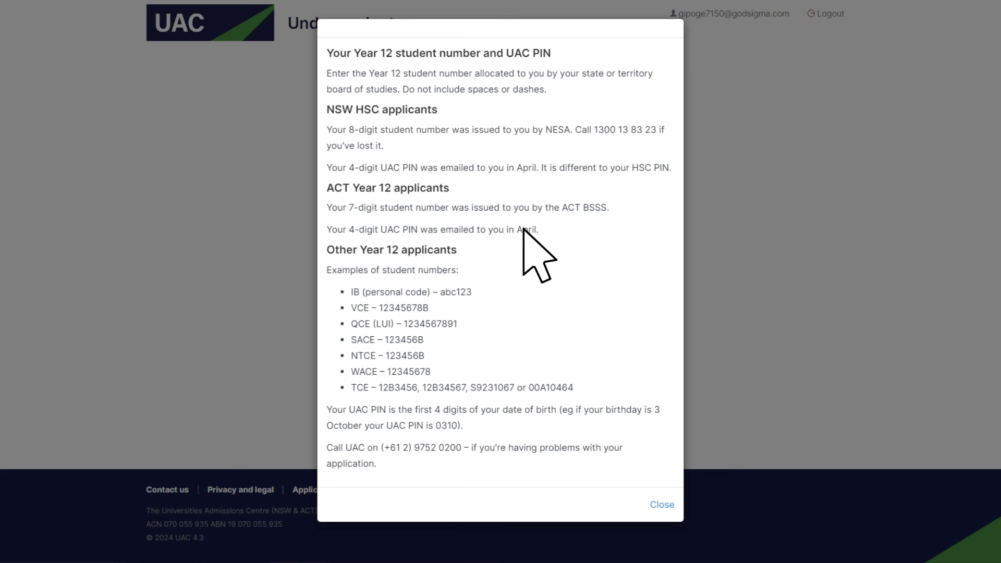
left_click(667, 504)
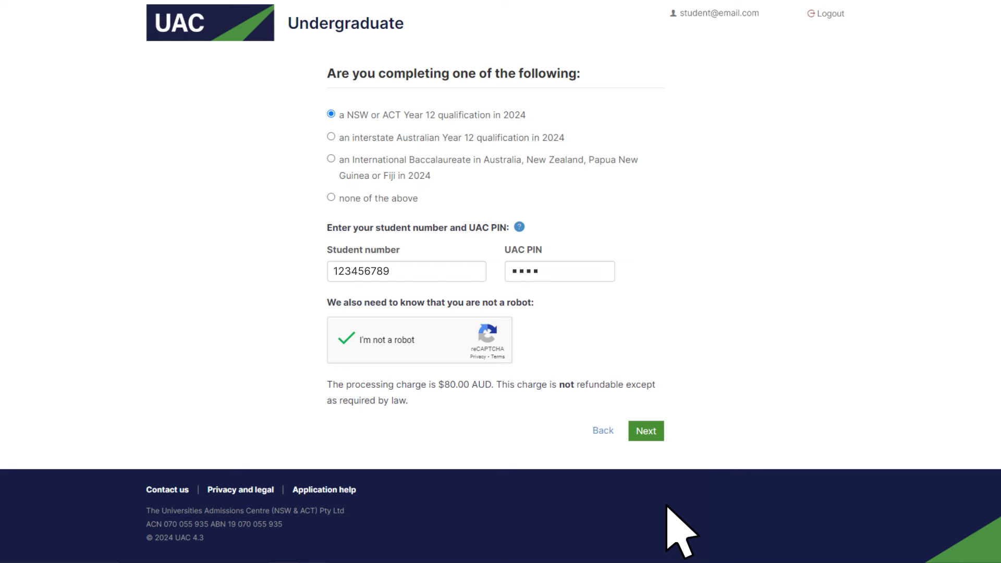
left_click(658, 432)
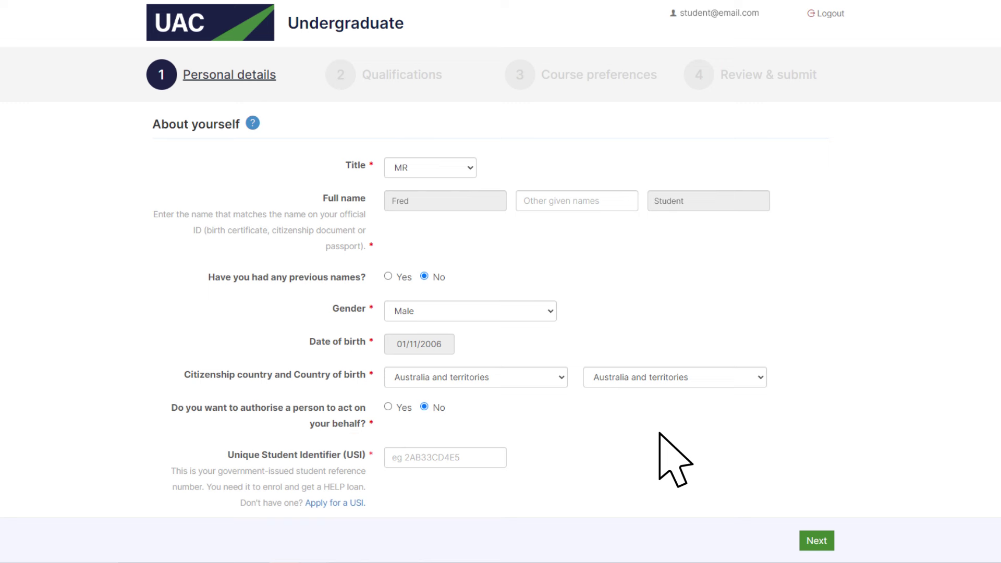
Step: Review the Personal details form and save it to create the application
scroll(673, 459, "down", 15)
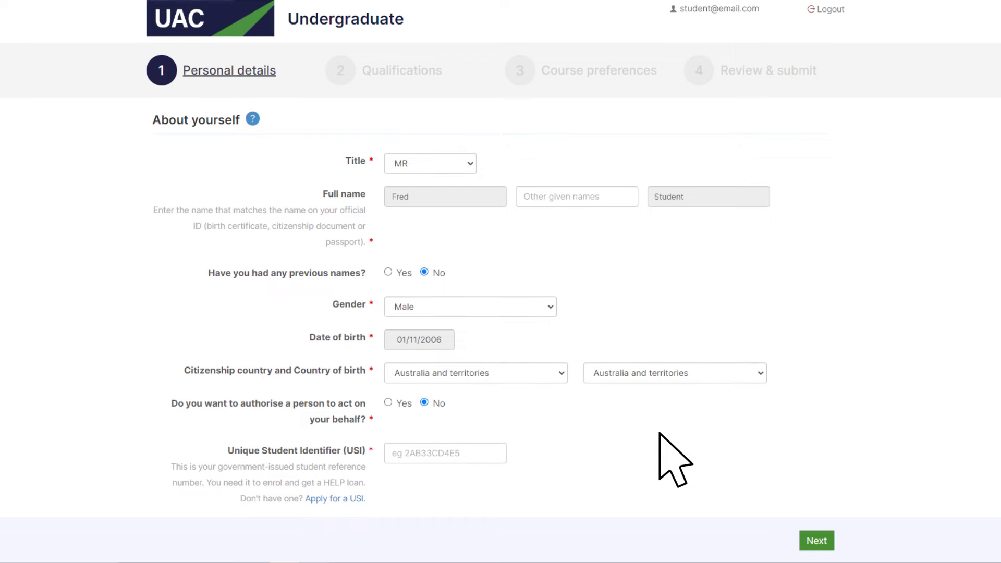
scroll(674, 458, "down", 3)
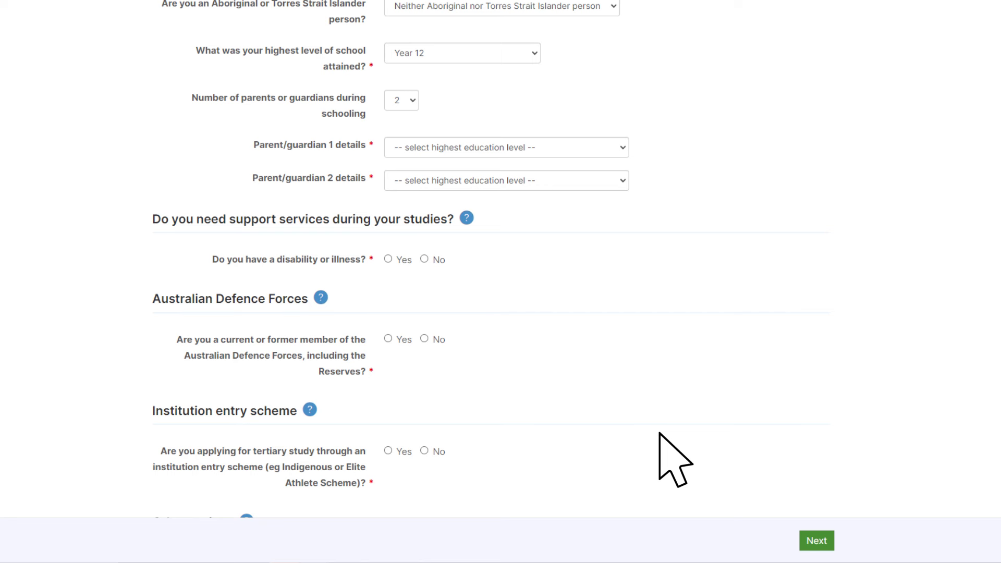
left_click(816, 541)
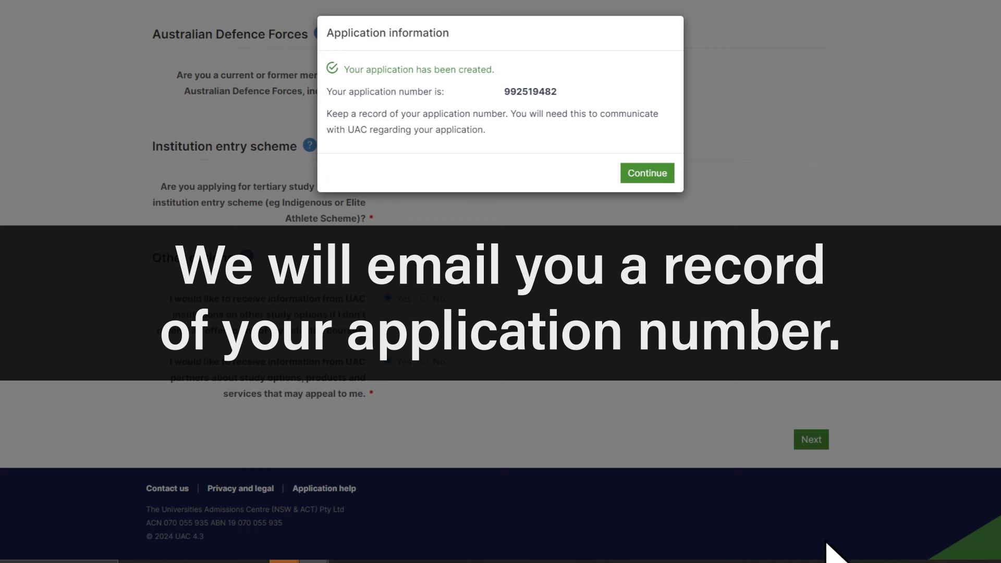
left_click(667, 178)
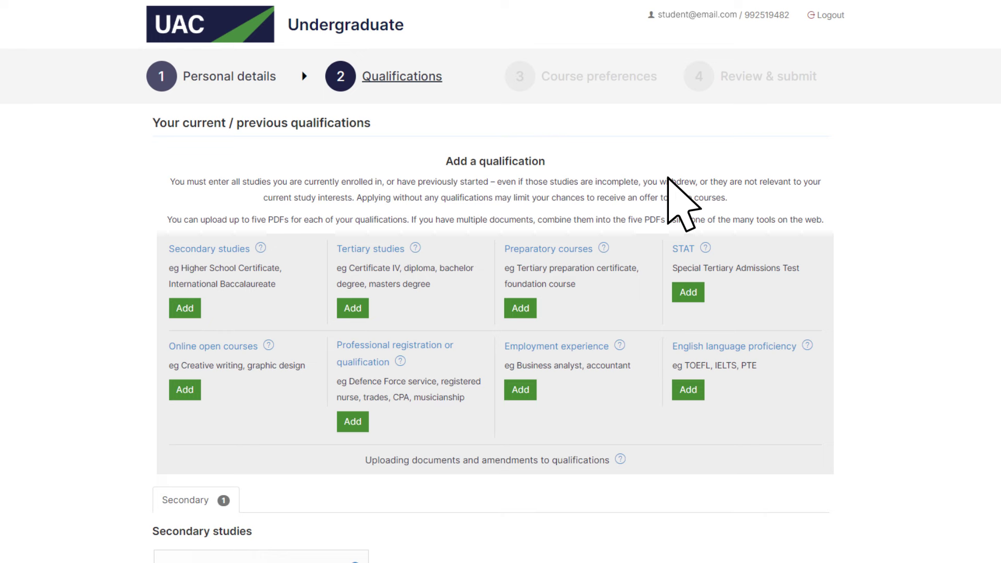
scroll(667, 178, "down", 2)
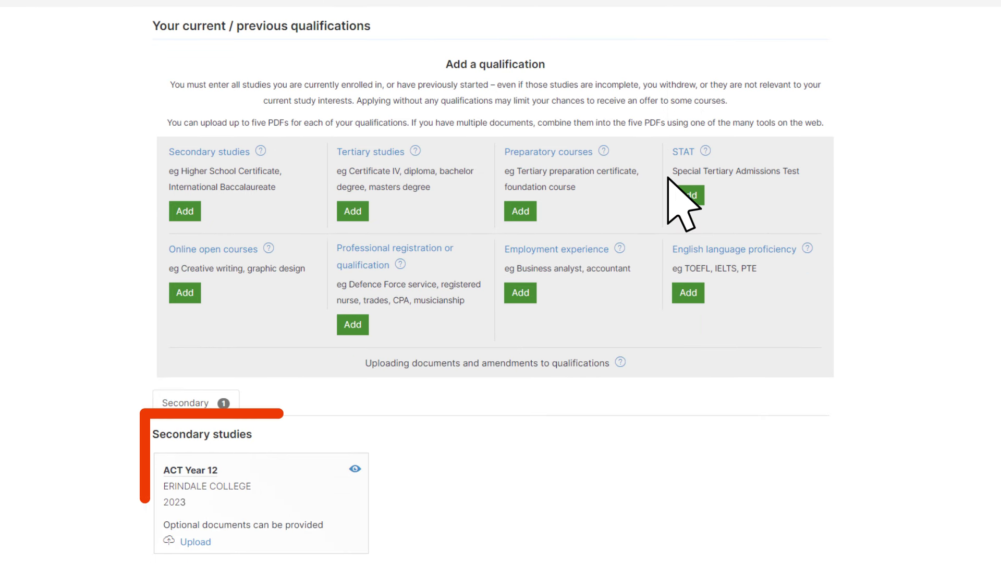
scroll(667, 178, "up", 2)
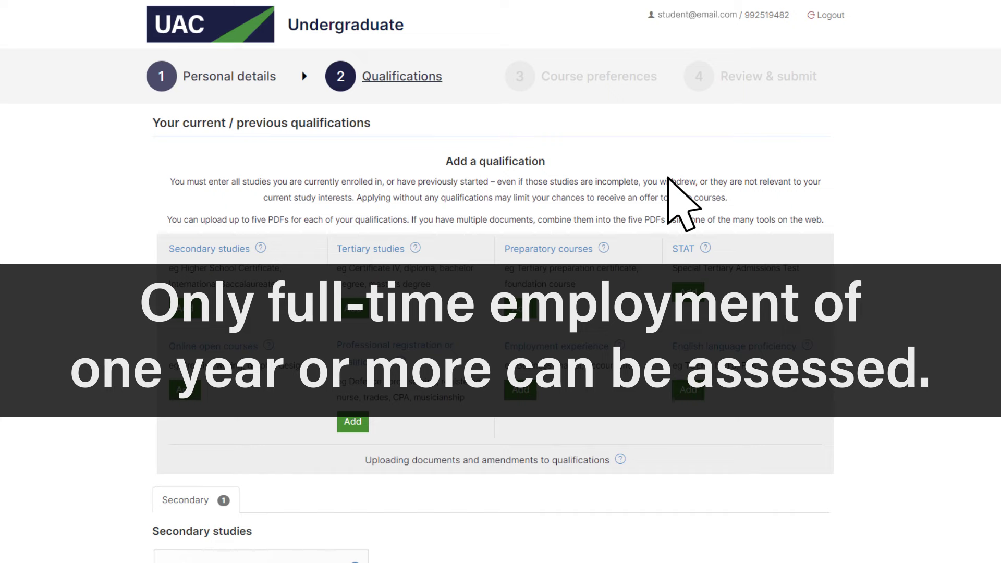
scroll(730, 312, "down", 5)
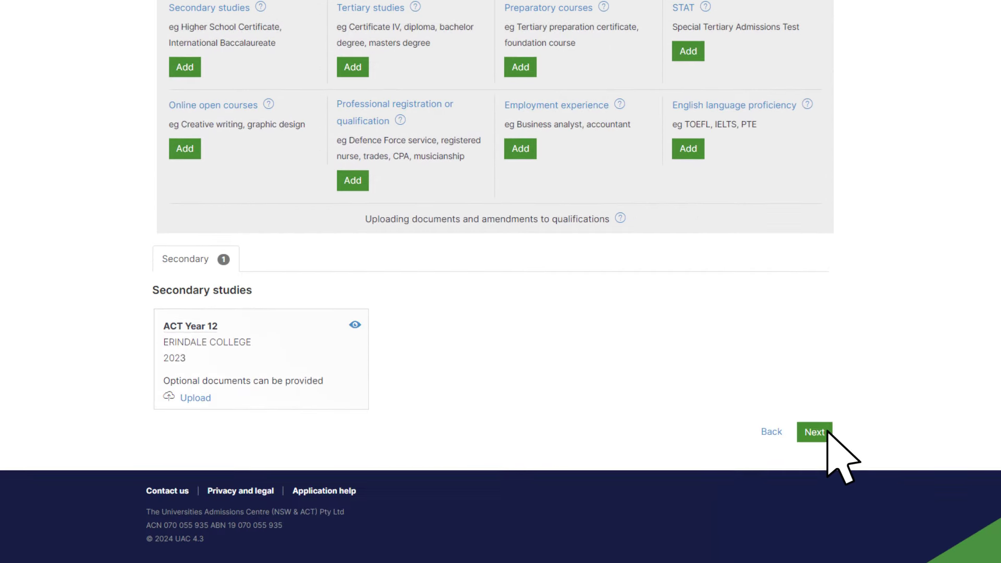
left_click(814, 431)
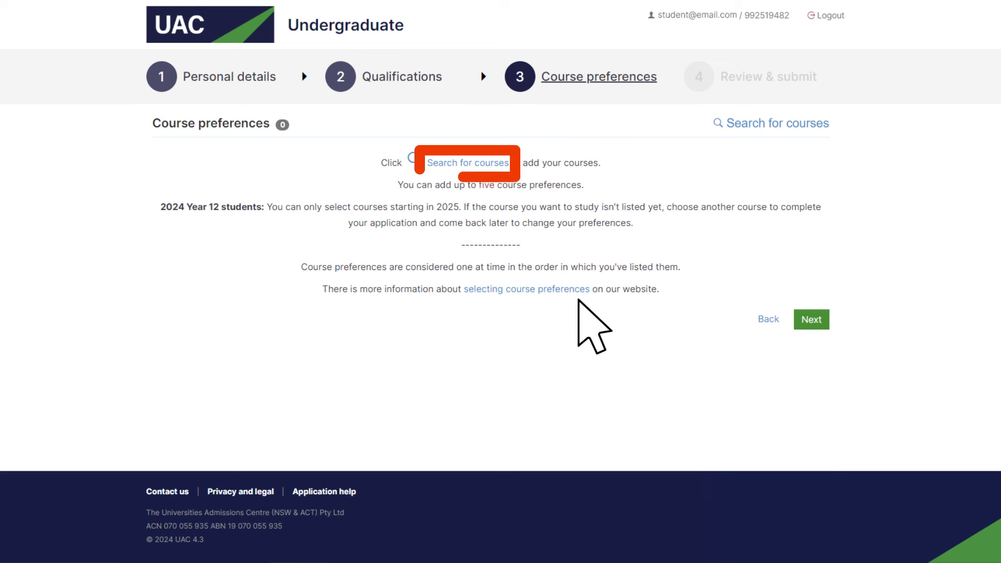
Step: Search courses for 'Bachelor of Education' and add the Primary course starting 03-Mar-2025
left_click(496, 161)
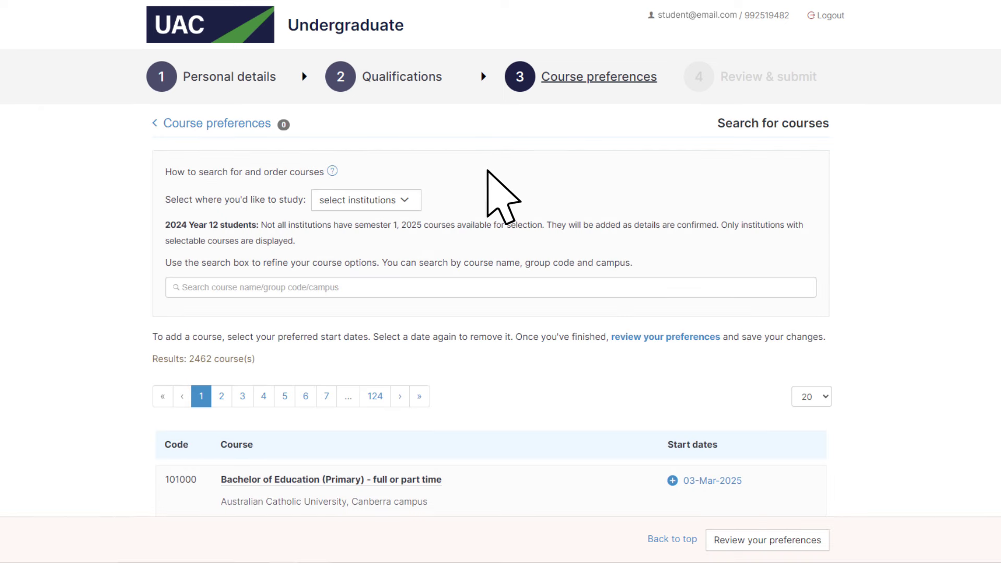
left_click(410, 201)
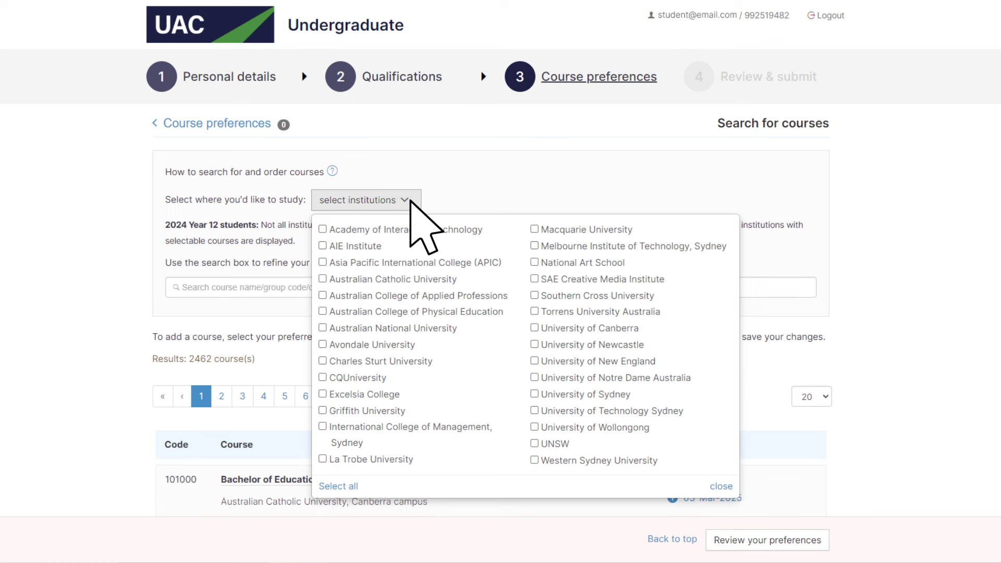
left_click(723, 487)
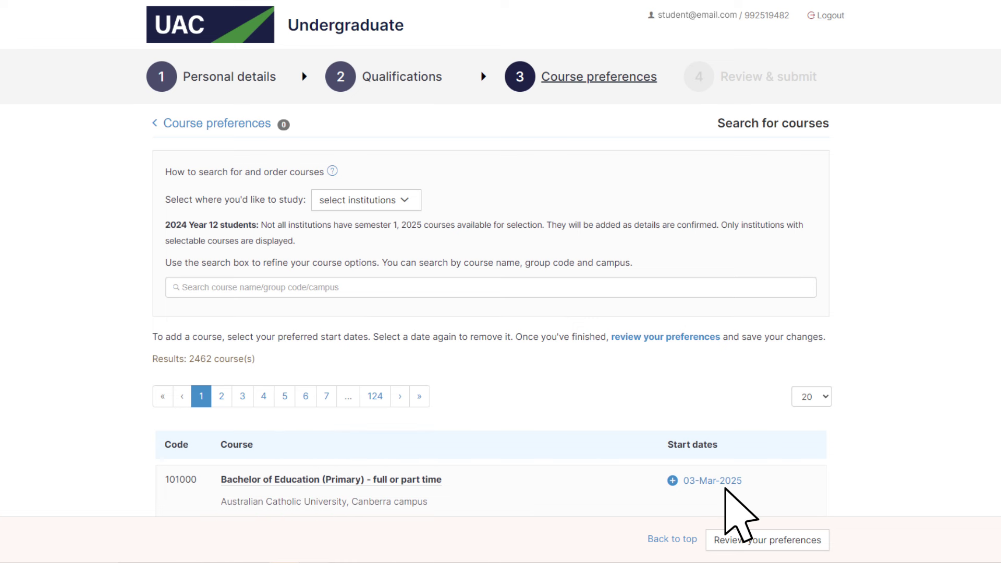
type("12345")
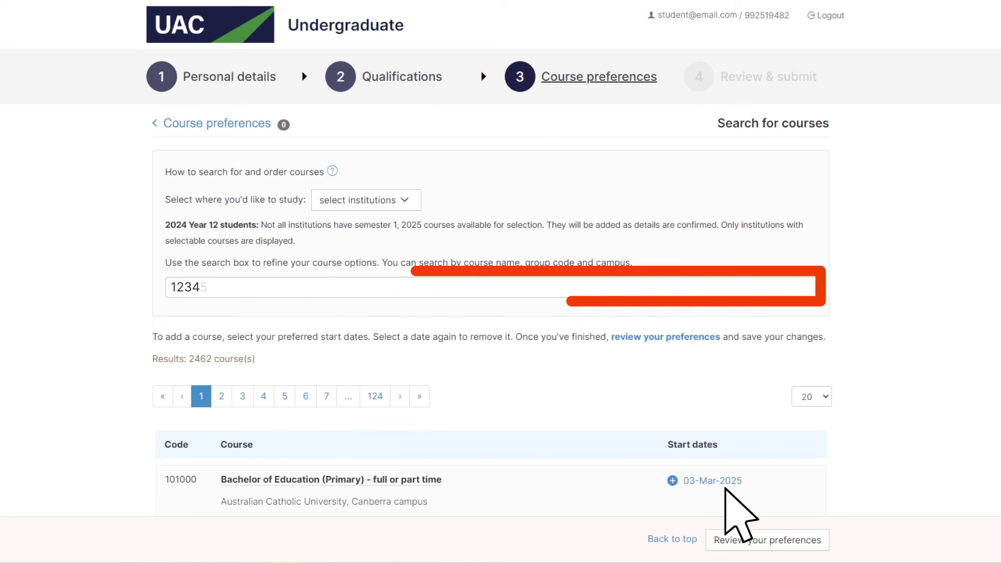
type("6")
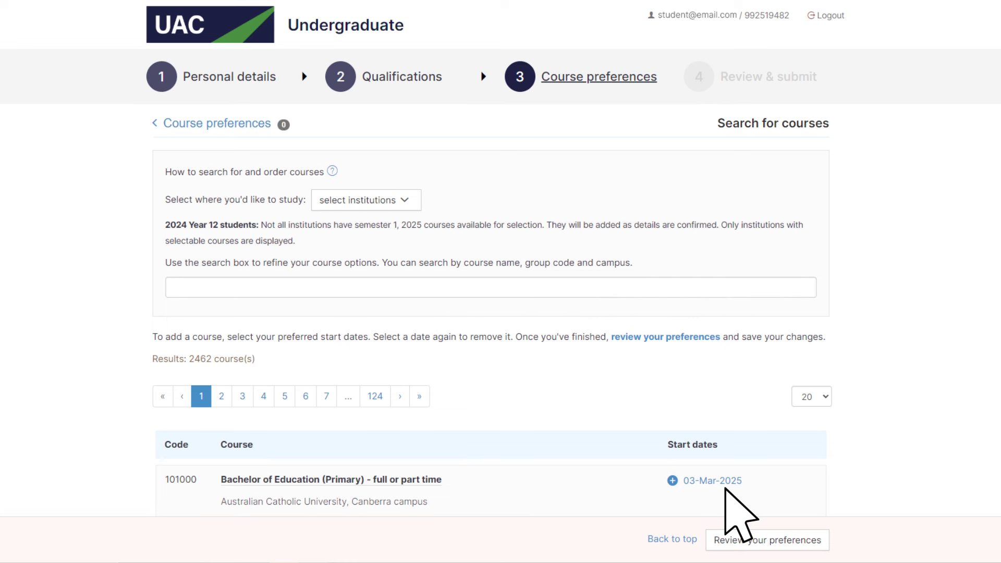
type("Bachelor of Education")
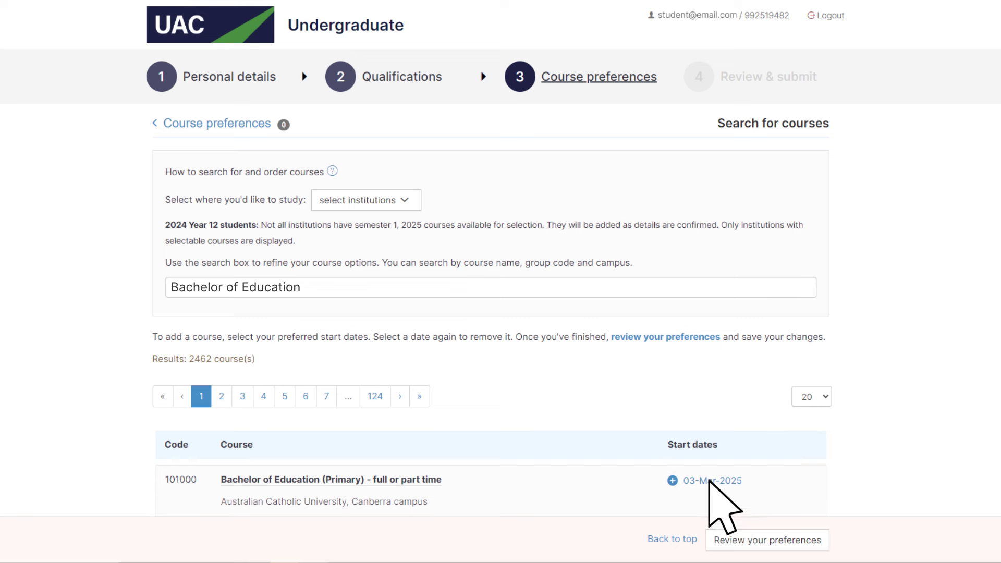
left_click(709, 481)
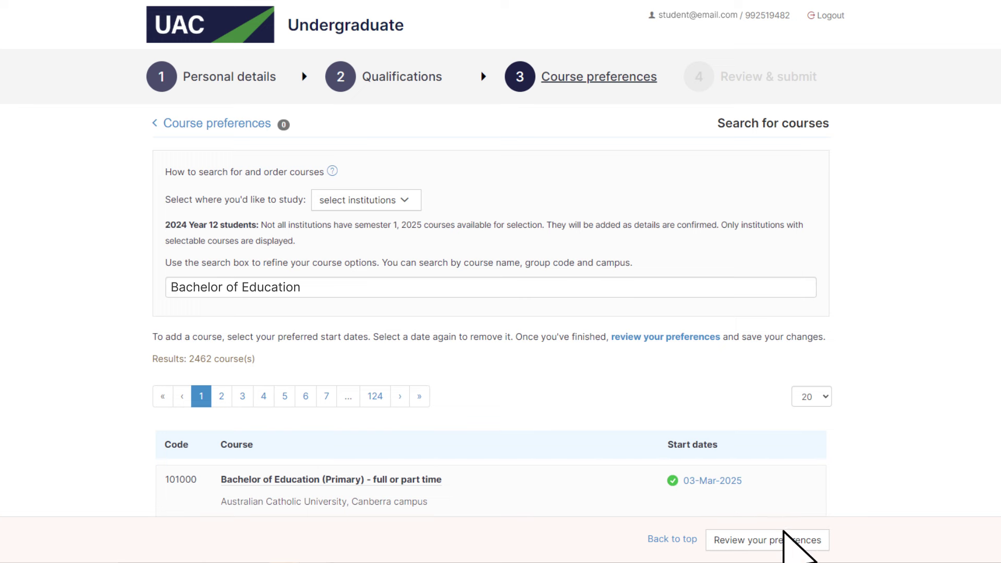
left_click(817, 540)
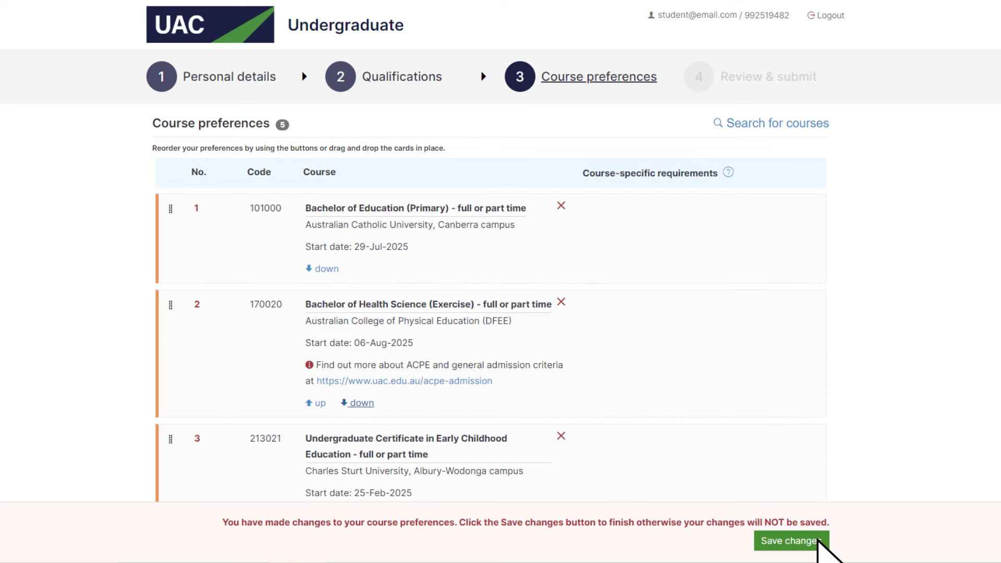
Step: Reorder the preferences to keep Bachelor of Education (Primary) first, and save the order
left_click(319, 403)
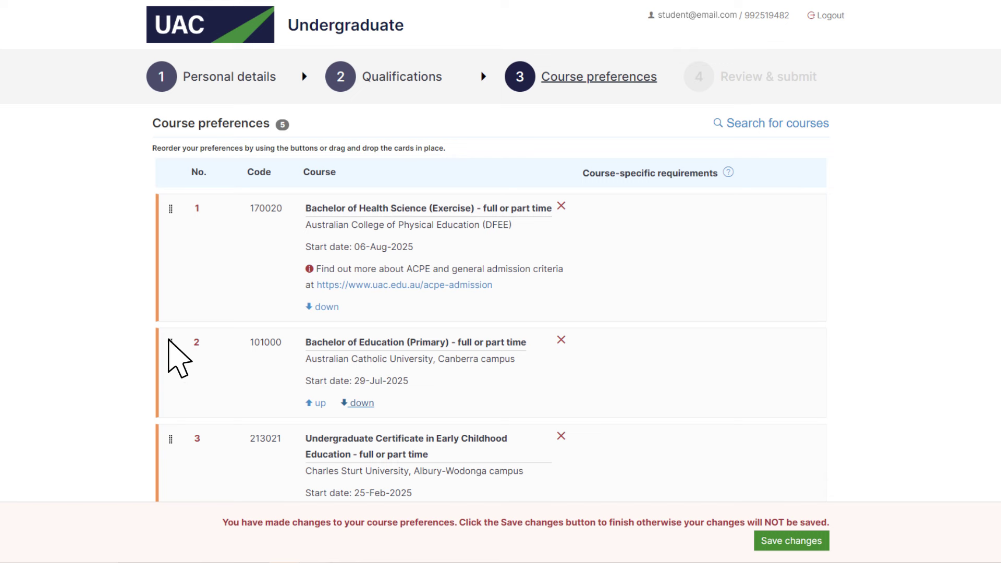
left_click_drag(169, 339, 168, 207)
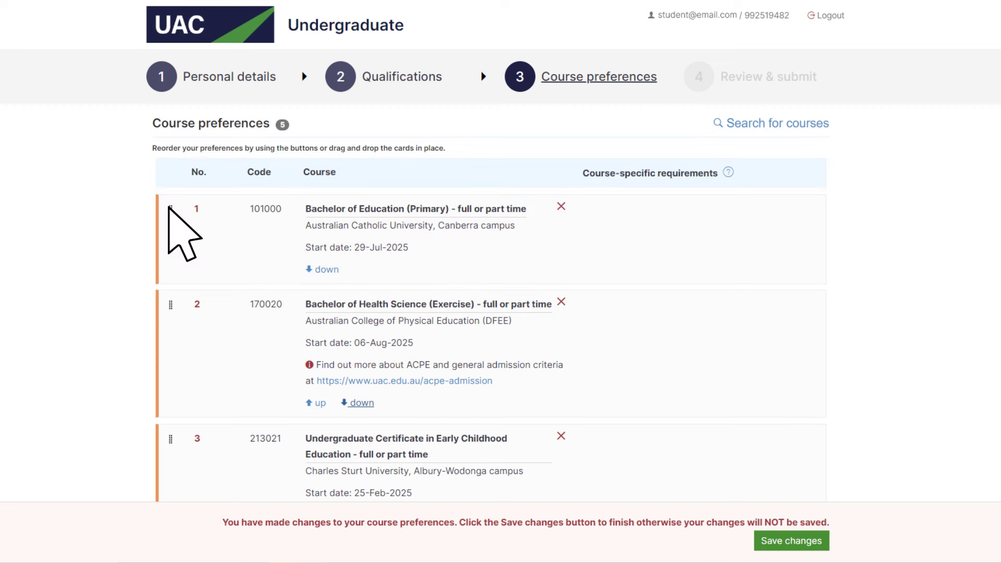
left_click(821, 541)
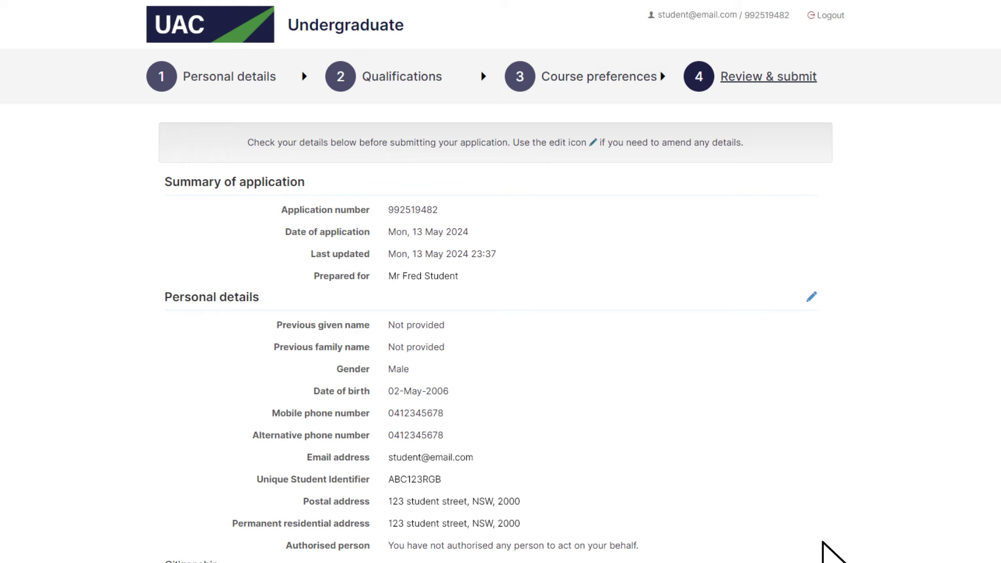
Step: Scroll through the Review & submit summary and submit the application
scroll(822, 542, "down", 7)
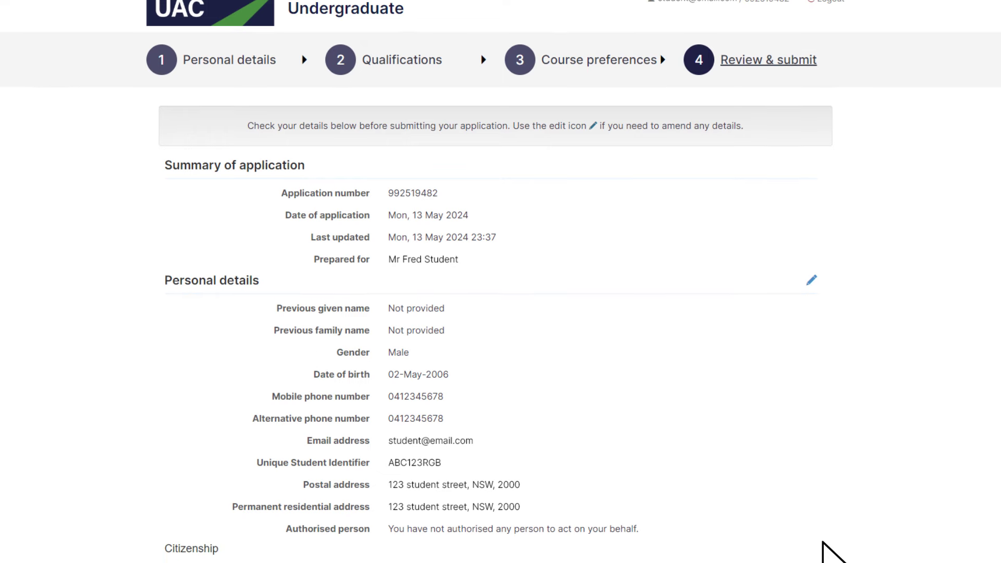
scroll(822, 542, "down", 13)
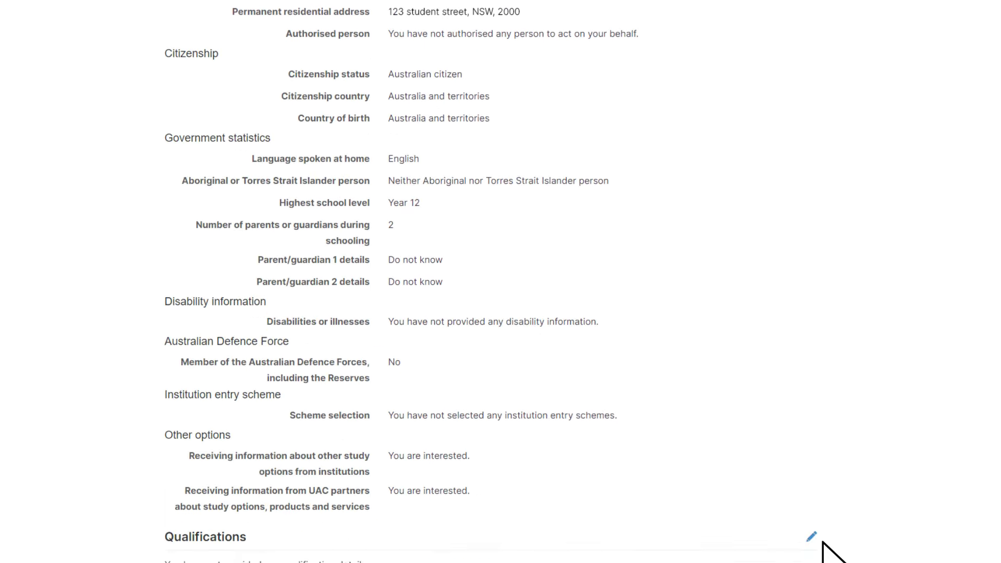
scroll(822, 542, "down", 5)
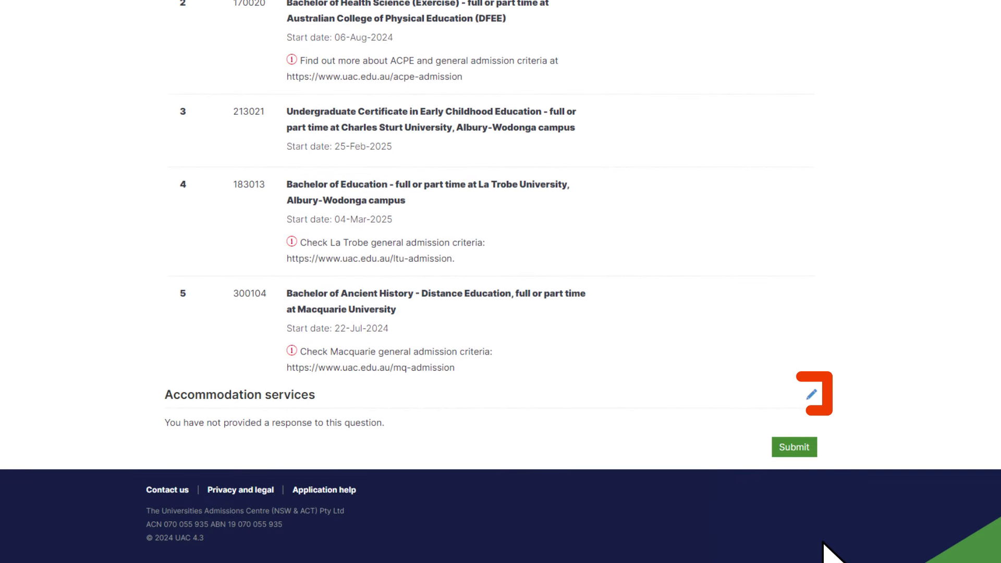
left_click(813, 451)
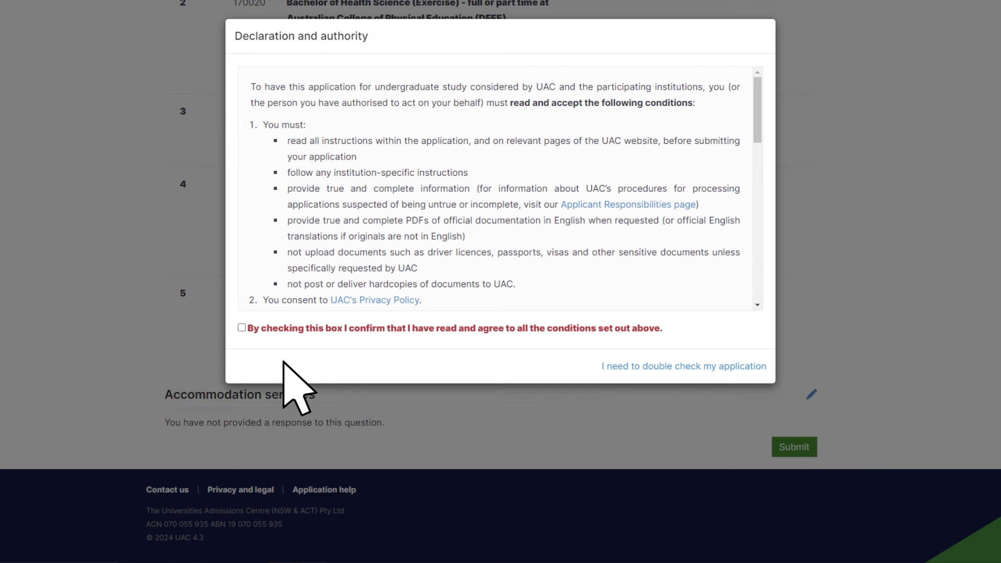
Step: Tick the box agreeing to the declaration and authority conditions
left_click(242, 327)
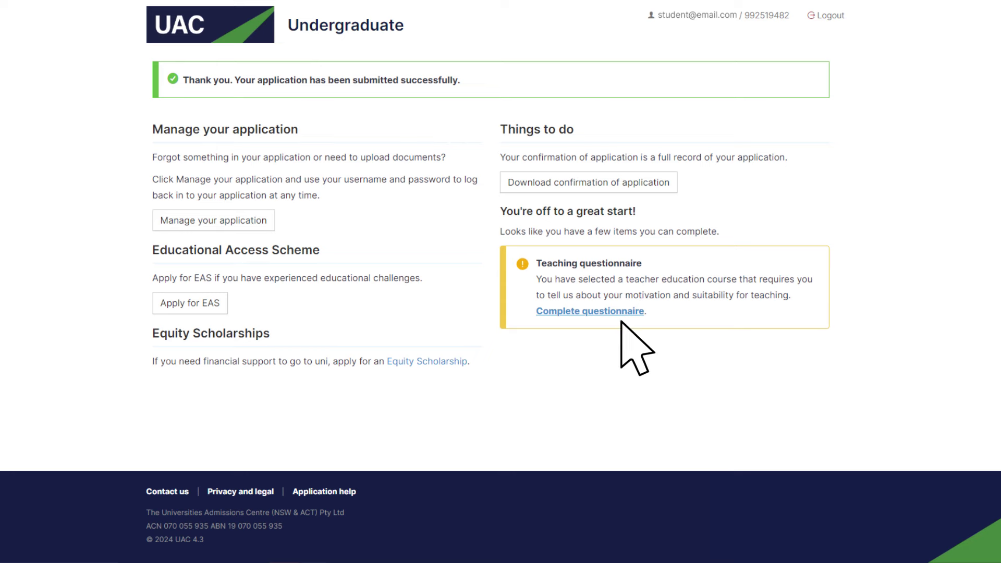
Step: Go to Manage your application to view the dashboard Home tab
left_click(263, 220)
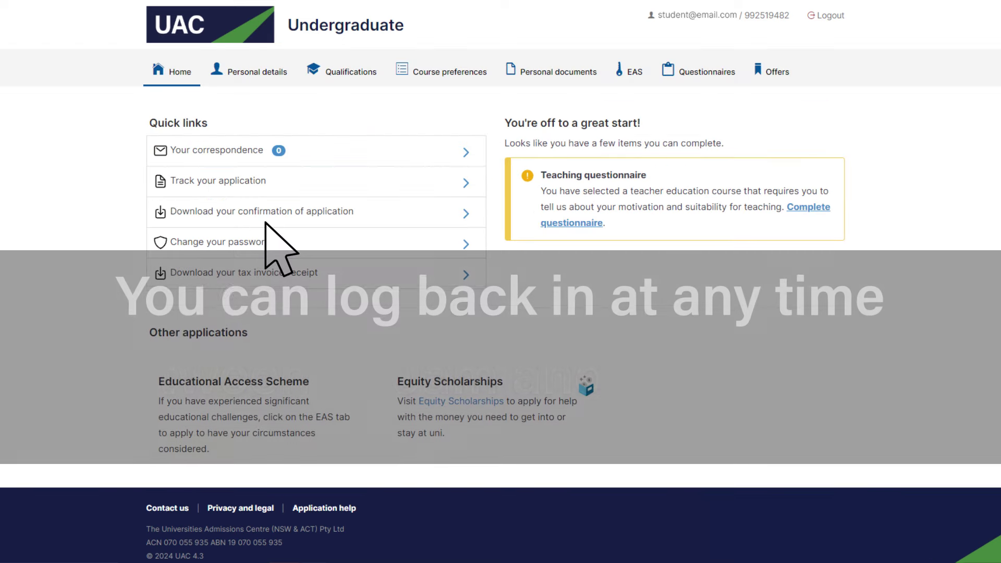